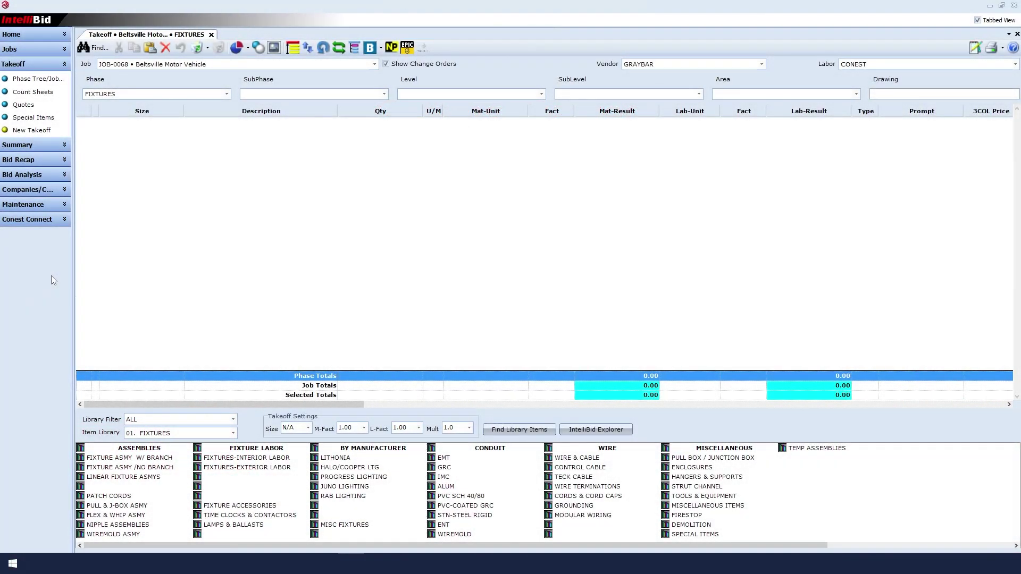
Keep the current job and leave FIXTURES as the active phase.
left_click(136, 68)
left_click(136, 68)
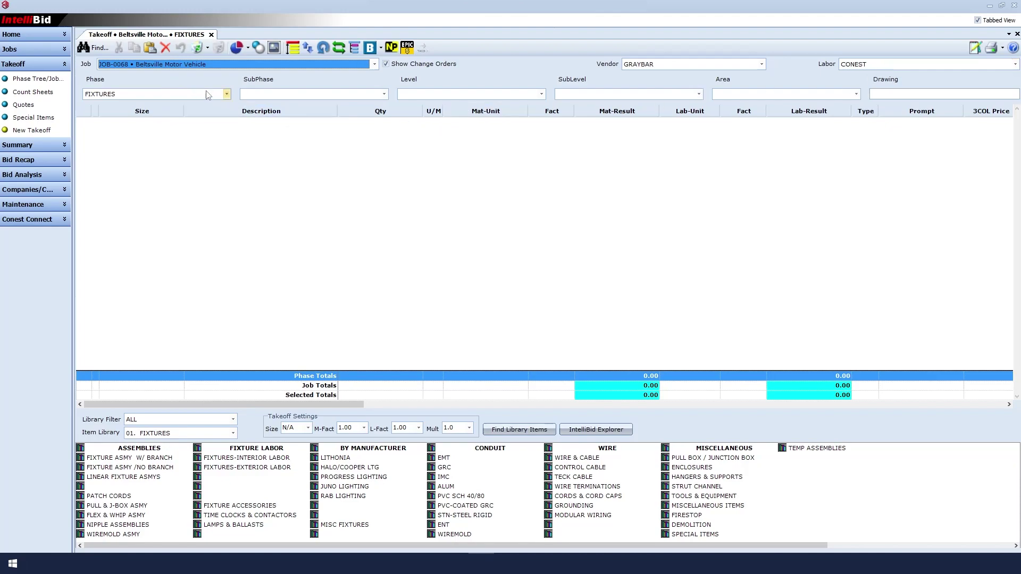
left_click(227, 95)
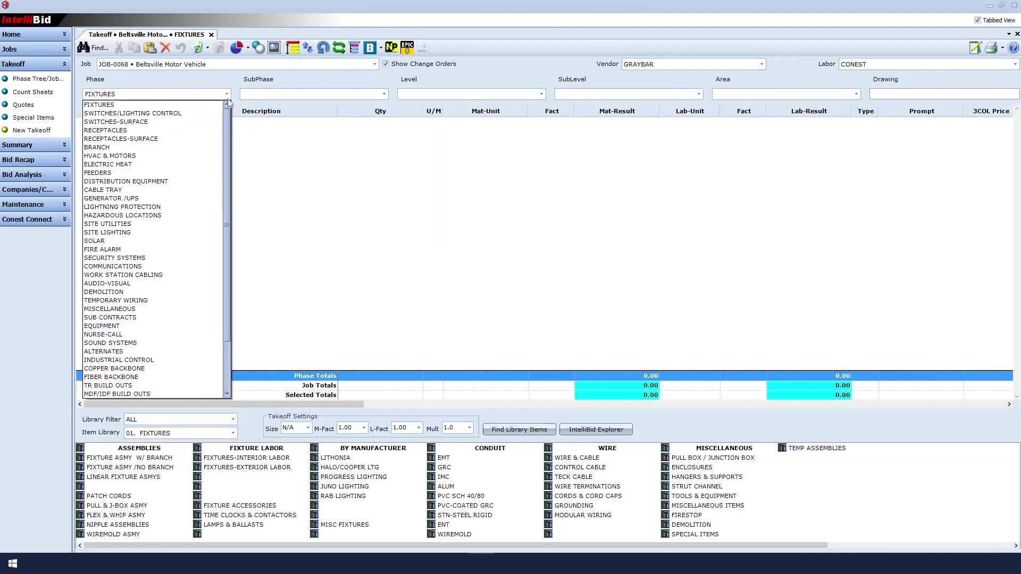
left_click(103, 109)
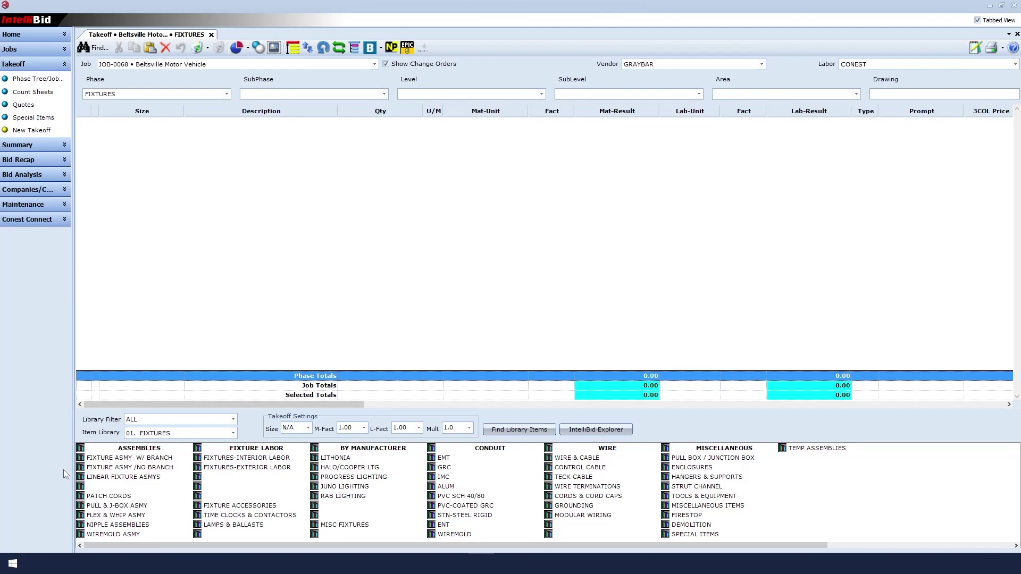
Open the 2x4 LED LAY-IN /T-BAR #12 assembly under FIXTURE ASMY W/ BRANCH, T-BAR / B-JOIST 3/4-EMT.
left_click(136, 460)
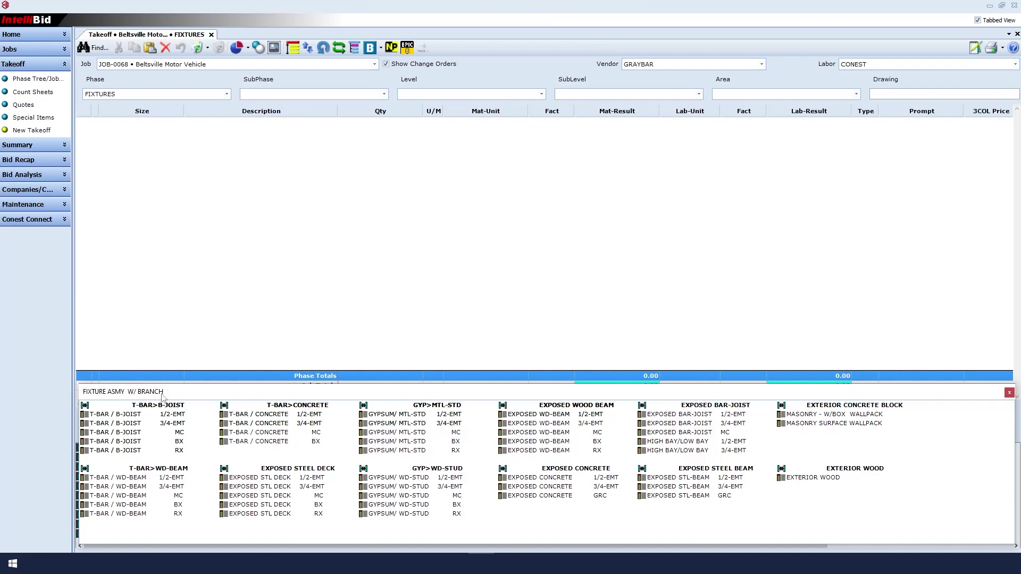
left_click(175, 425)
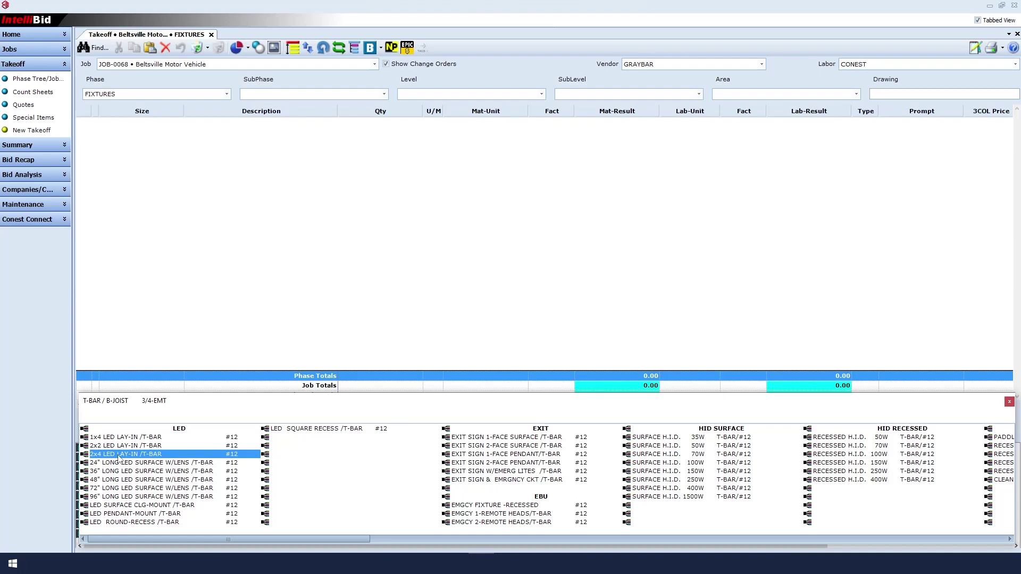
left_click(119, 455)
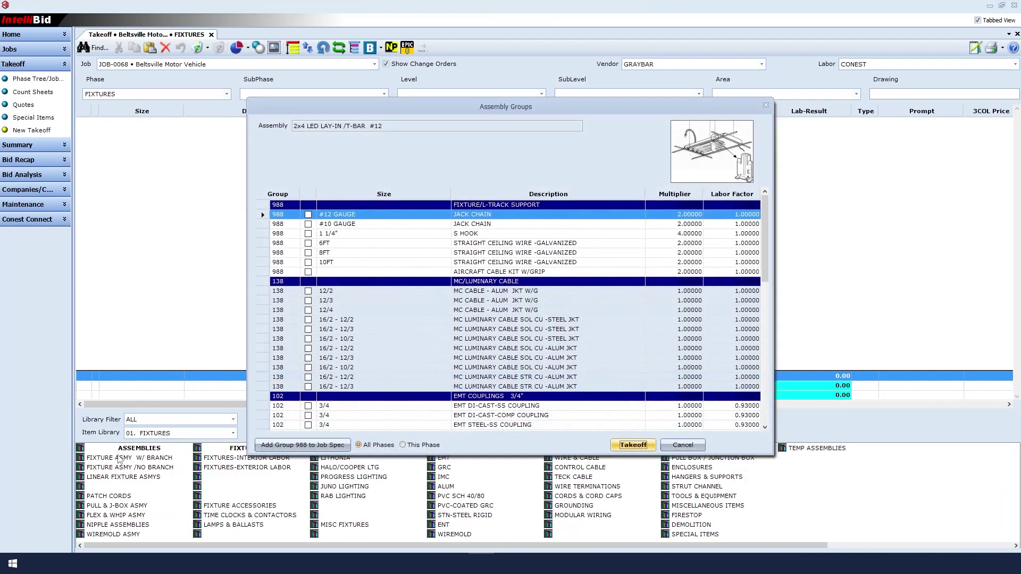
Tick the #12 jack chain, S hook and 12/2 MC cable components.
left_click(307, 215)
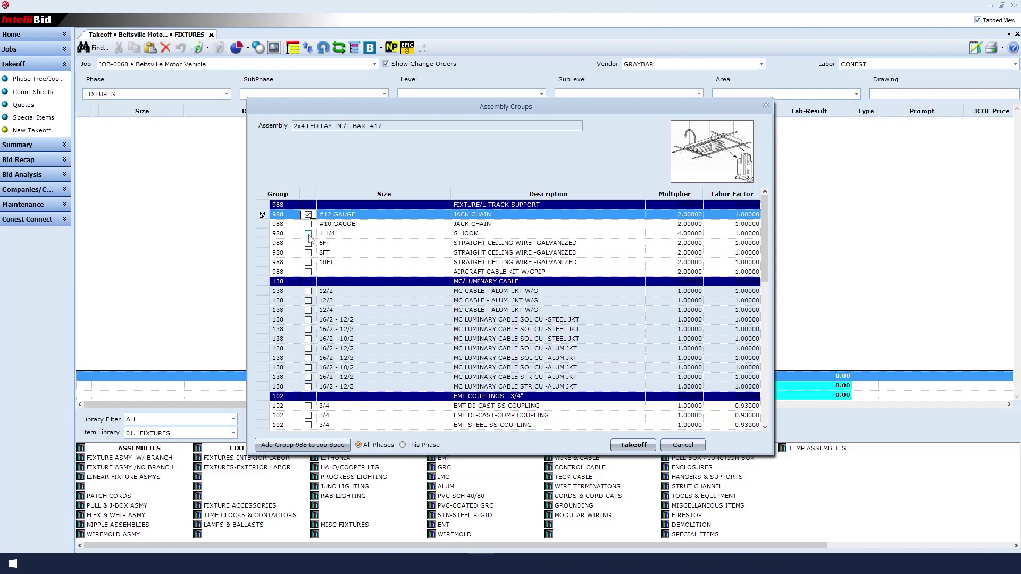
left_click(308, 234)
left_click(308, 234)
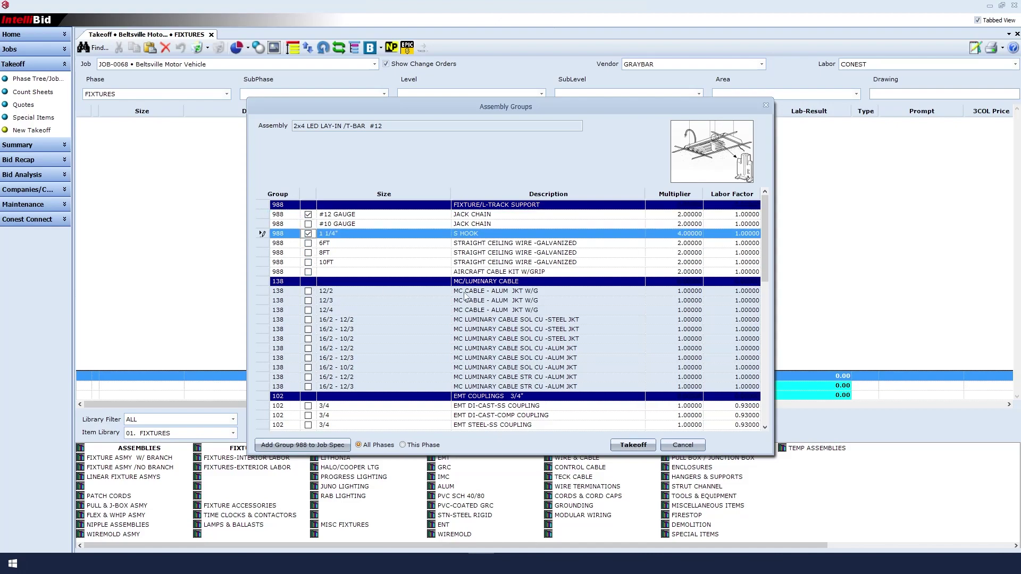
left_click(309, 291)
left_click(308, 291)
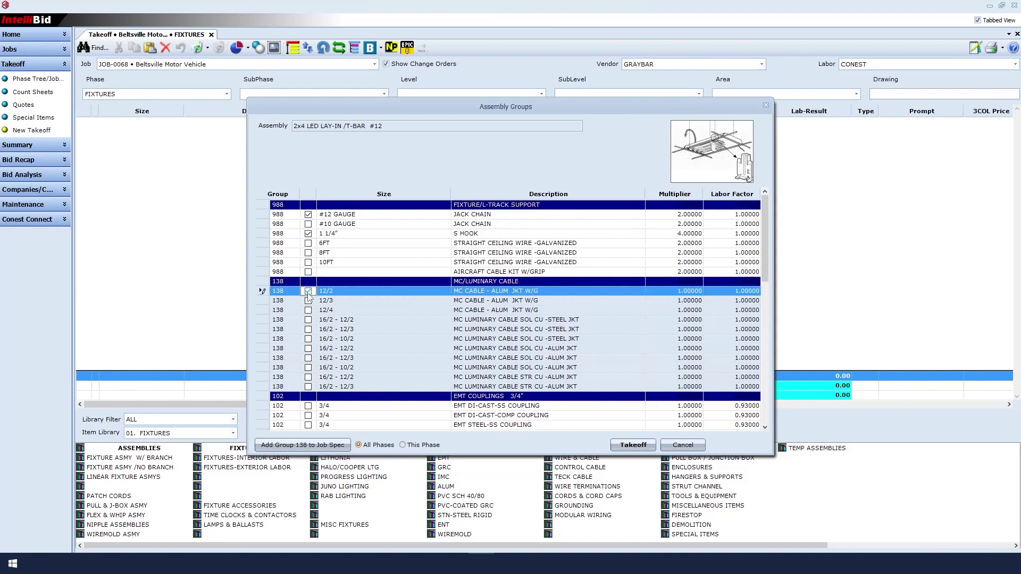
Include the EMT STEEL-SS COUPLING and EMT STEEL SS CONNECTOR.
scroll(319, 318, "down", 3)
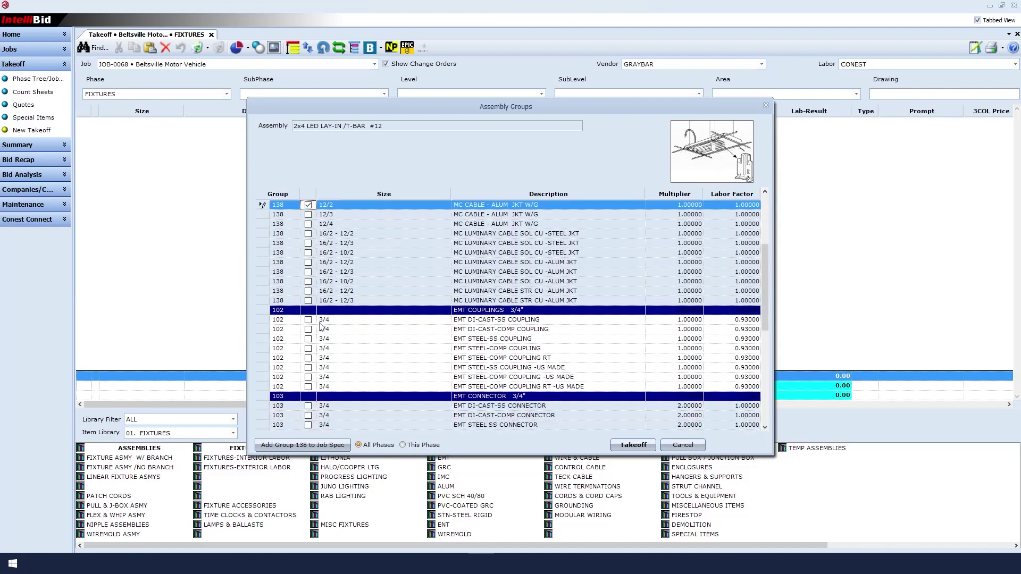
left_click(453, 341)
left_click(308, 339)
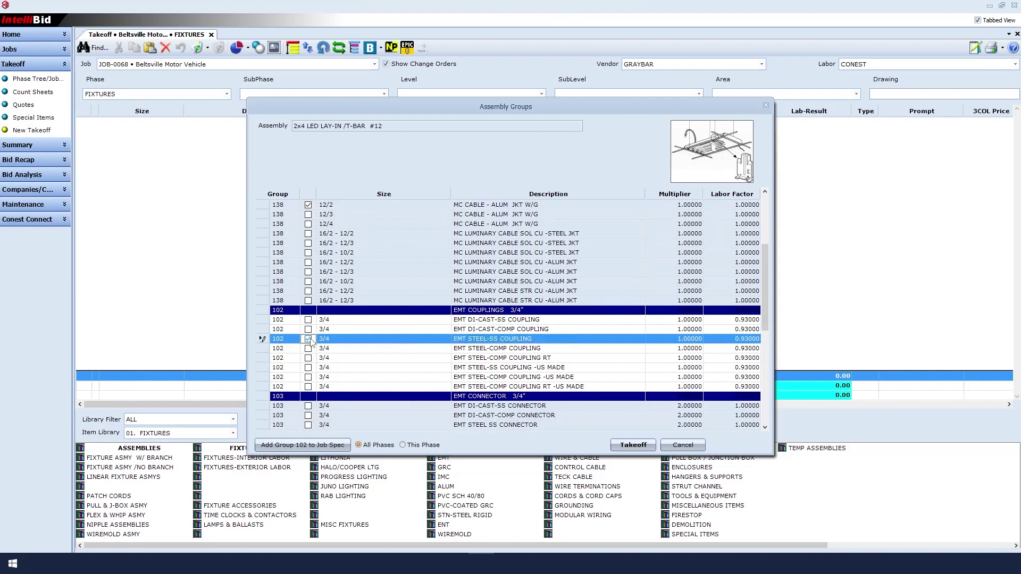
scroll(310, 340, "down", 3)
scroll(310, 342, "down", 1)
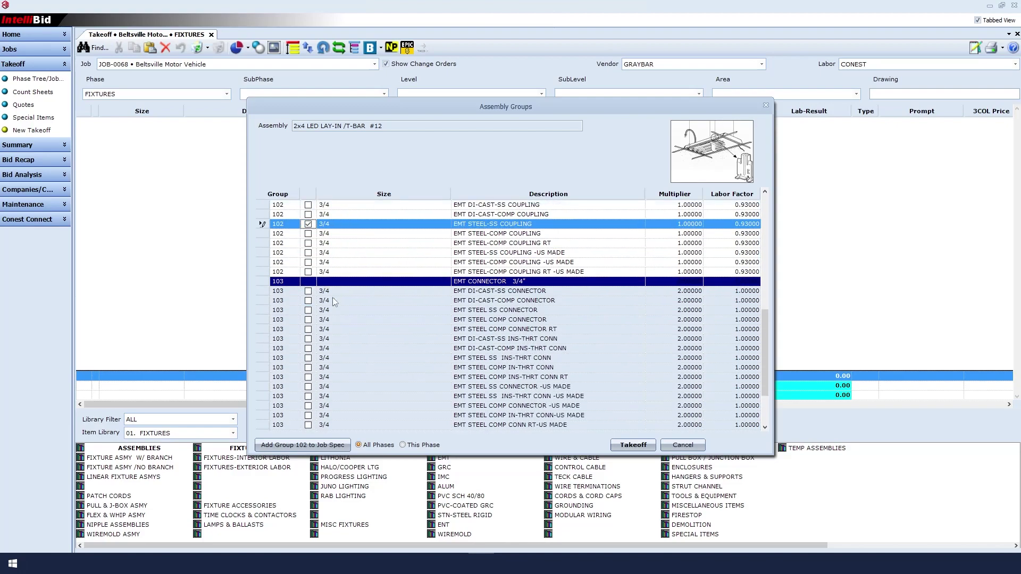
left_click(495, 310)
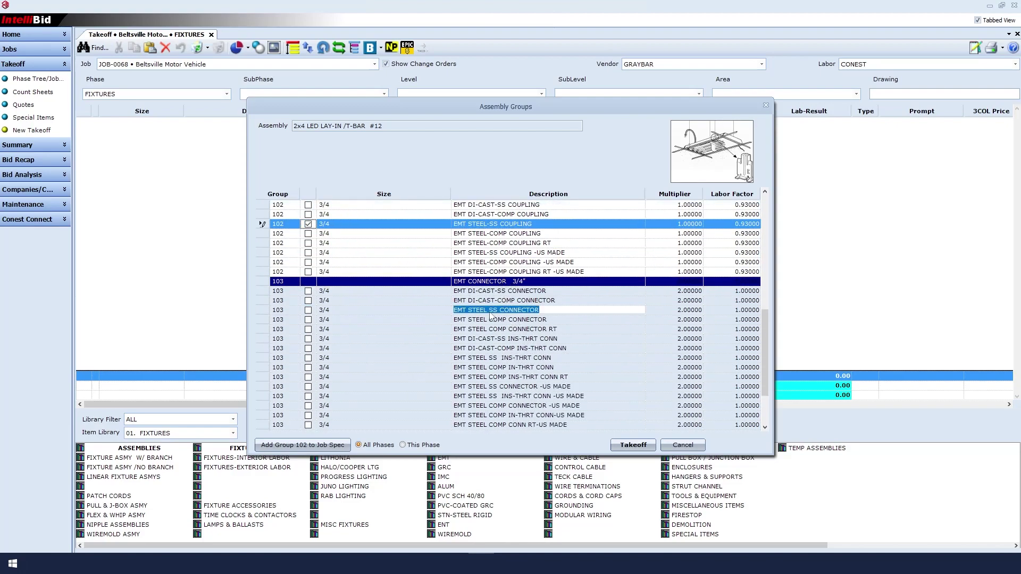
left_click(308, 311)
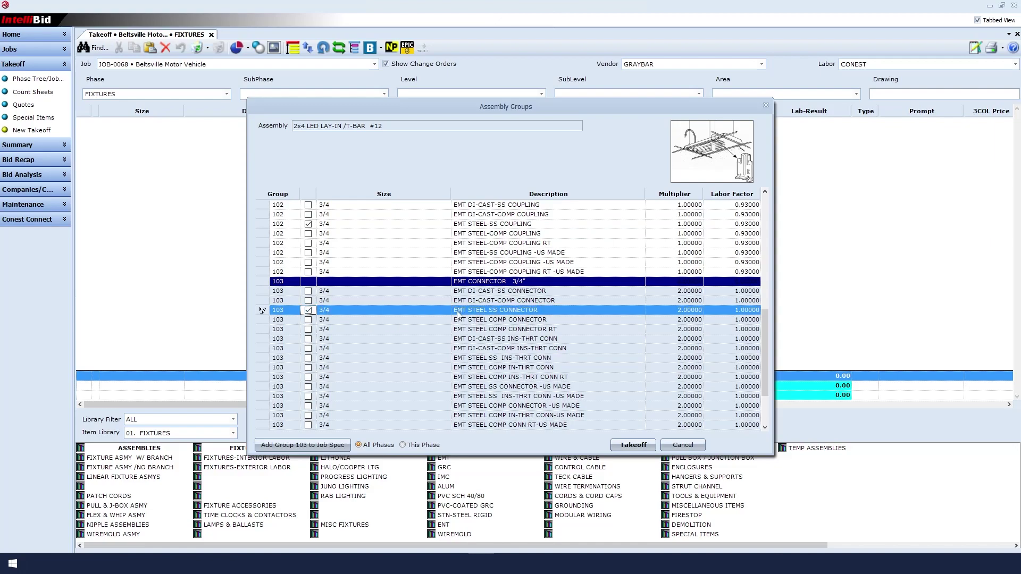
Include #16 TFFN dimming wire and green THHN ground, then take off the assembly.
scroll(308, 326, "down", 2)
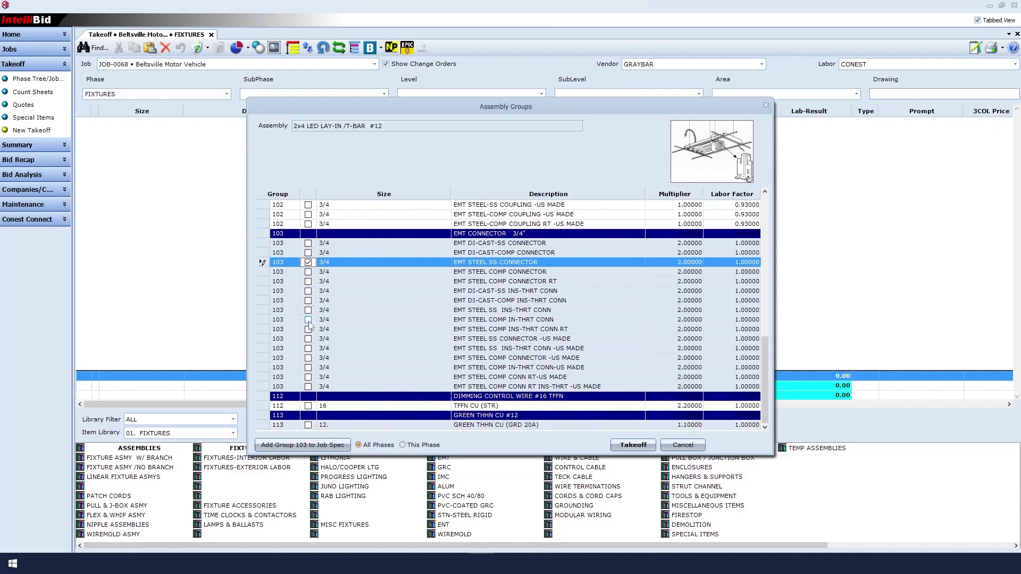
left_click(308, 407)
left_click(308, 407)
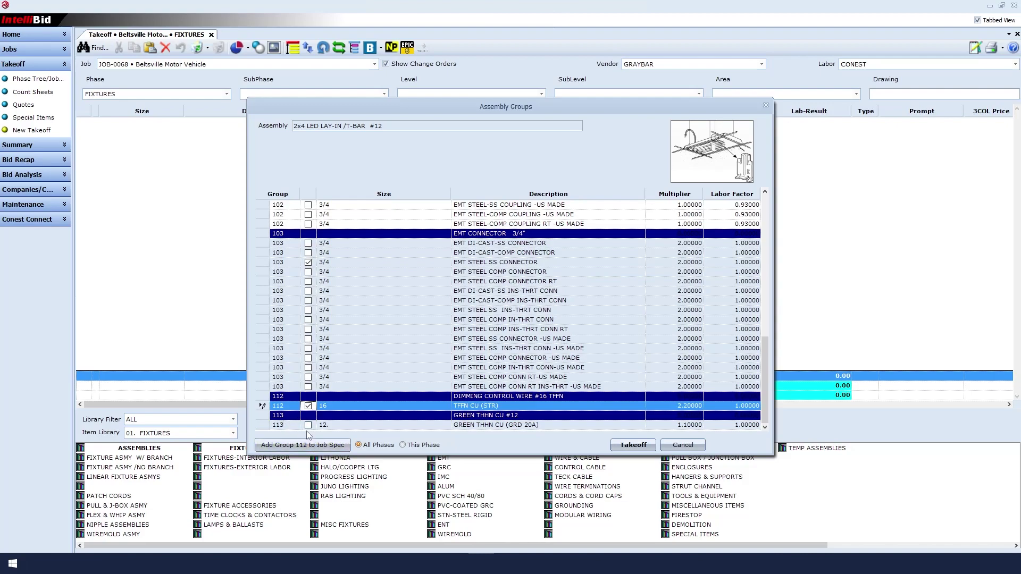
left_click(309, 425)
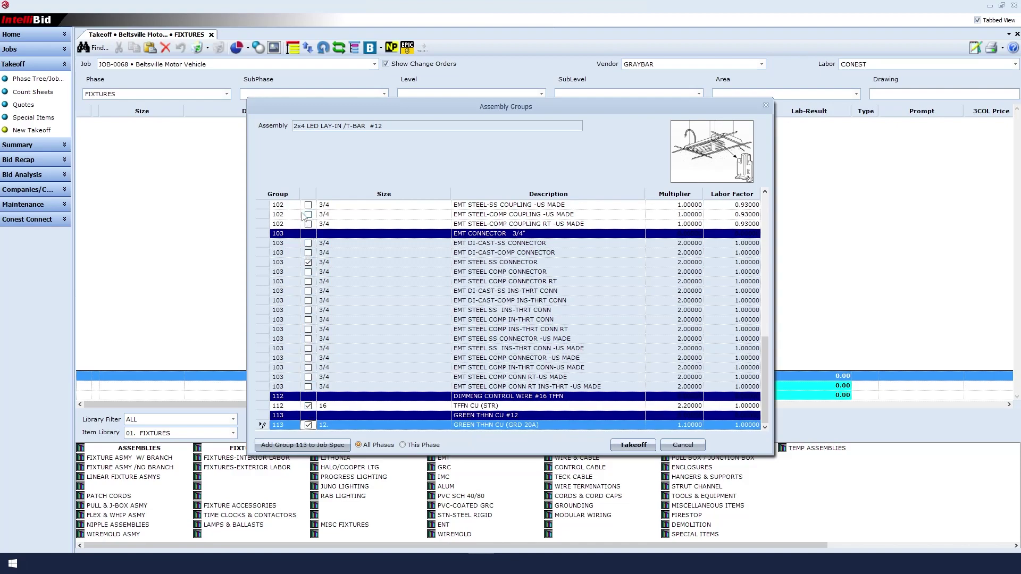
left_click(628, 450)
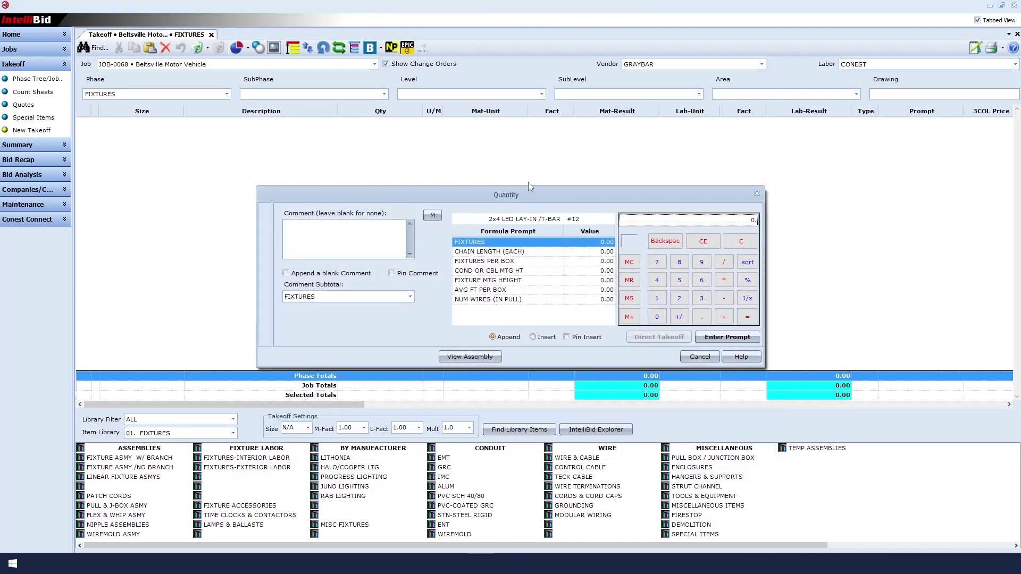
Enter 20 fixtures, a chain length of 6 and 2 fixtures per box.
left_click(293, 231)
left_click(678, 302)
left_click(656, 317)
left_click(711, 337)
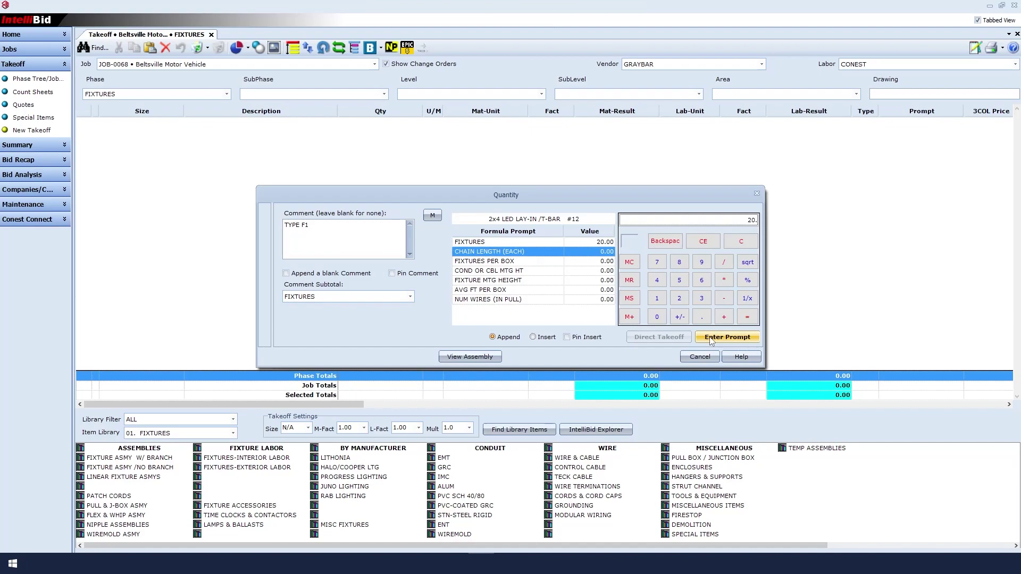
left_click(702, 280)
left_click(704, 339)
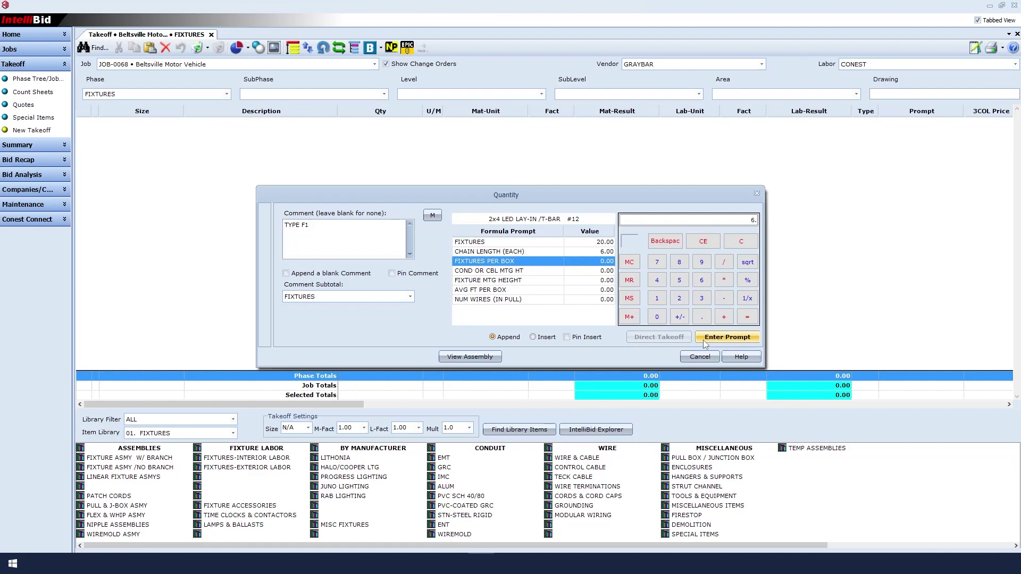
left_click(679, 298)
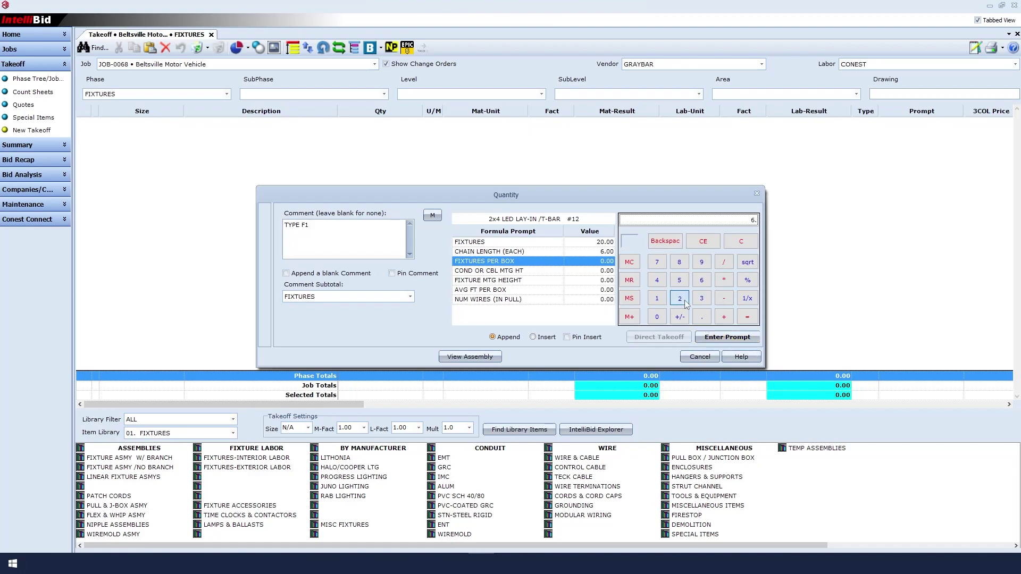
left_click(707, 338)
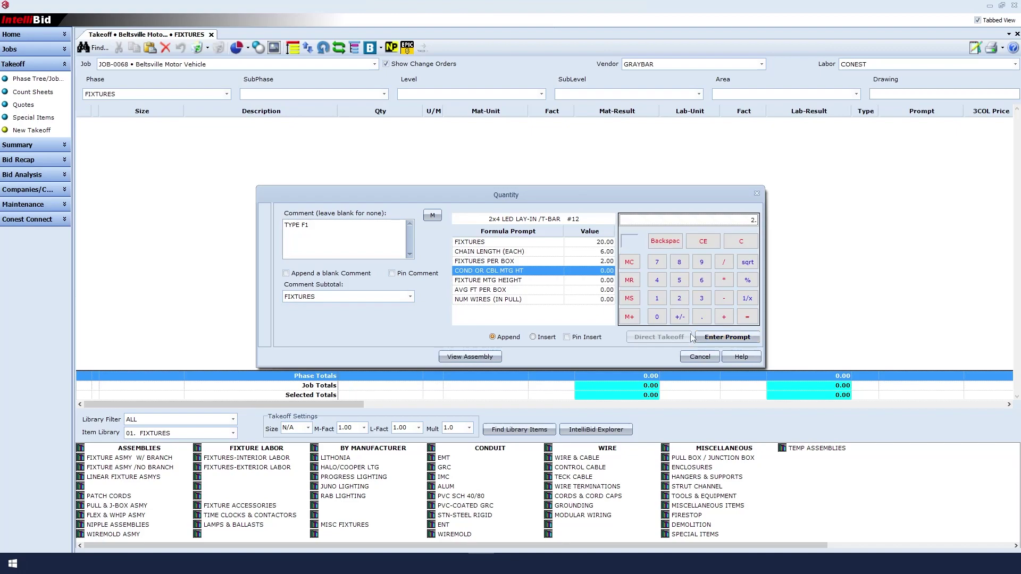
Set mounting heights 10 and 8, 15 average feet per box and 2 wires.
left_click(657, 298)
left_click(655, 317)
left_click(716, 339)
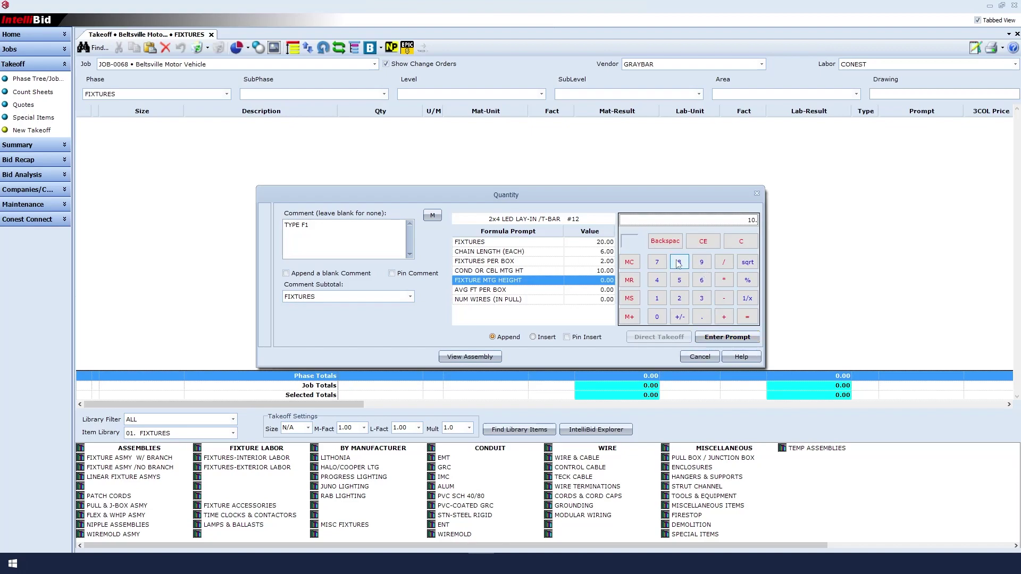
left_click(679, 263)
left_click(703, 338)
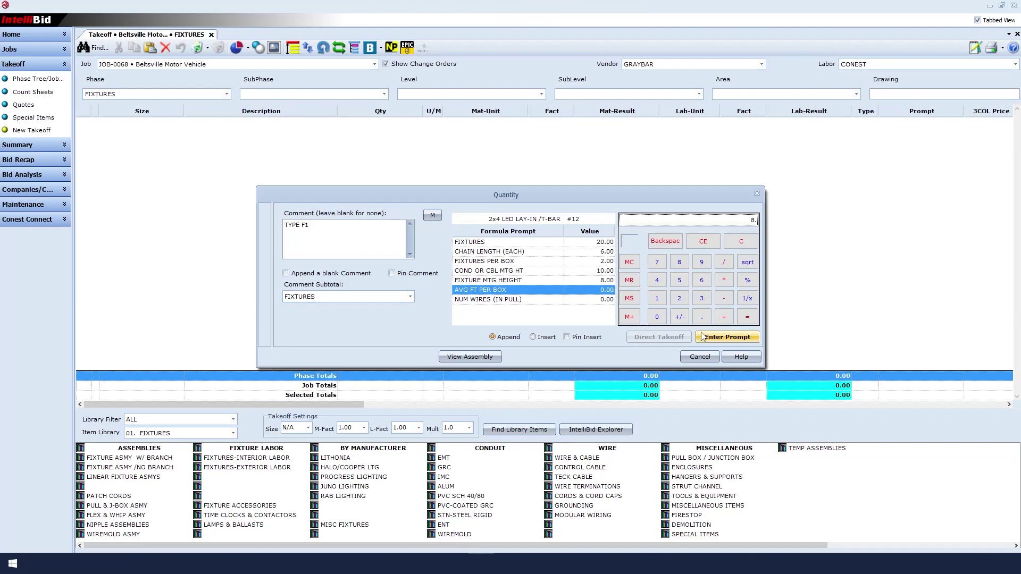
left_click(658, 299)
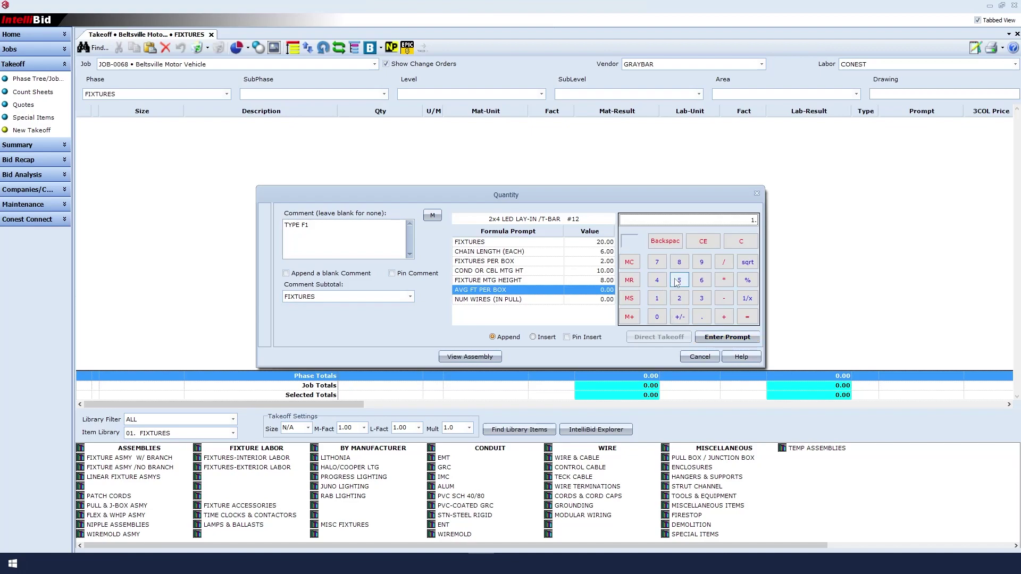
left_click(679, 281)
left_click(708, 339)
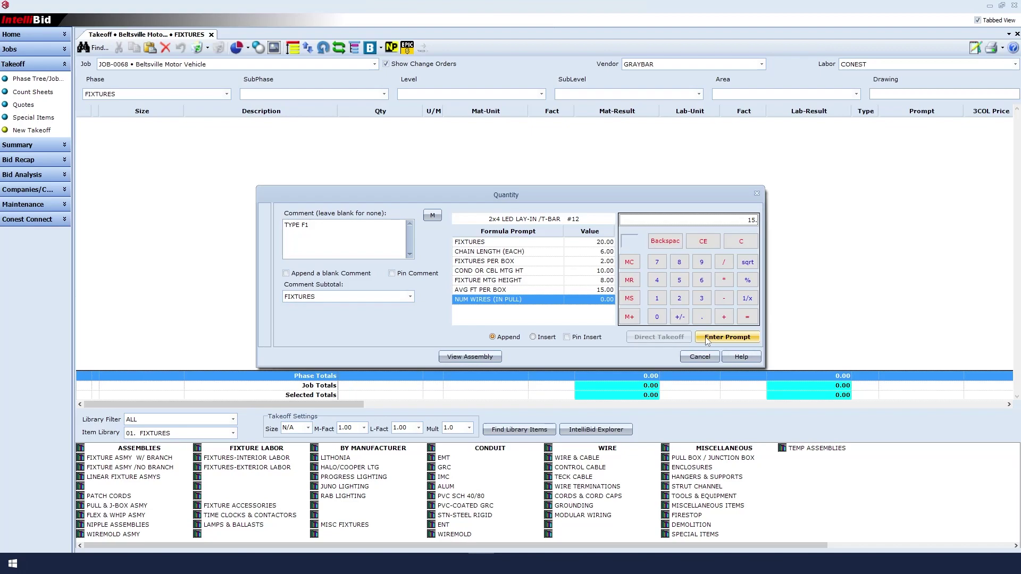
left_click(679, 299)
left_click(700, 339)
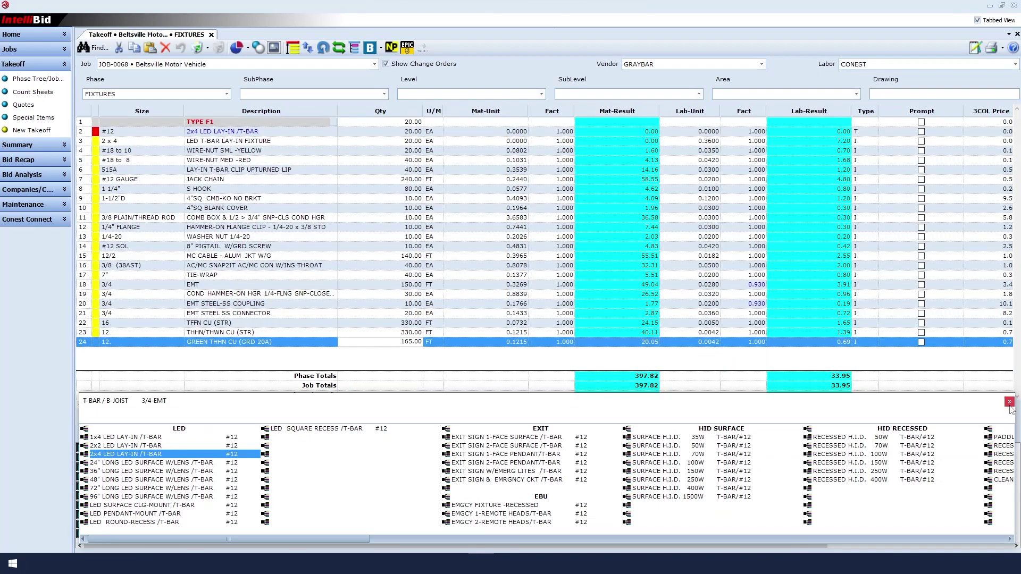
Close the LED fixture list and the FIXTURE ASMY W/ BRANCH panel.
left_click(1010, 404)
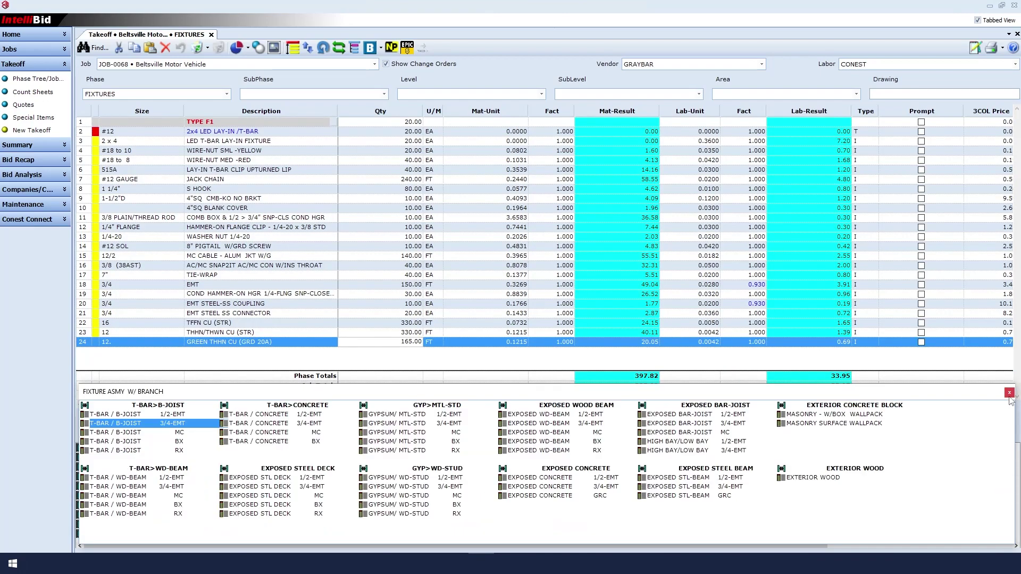
left_click(1009, 394)
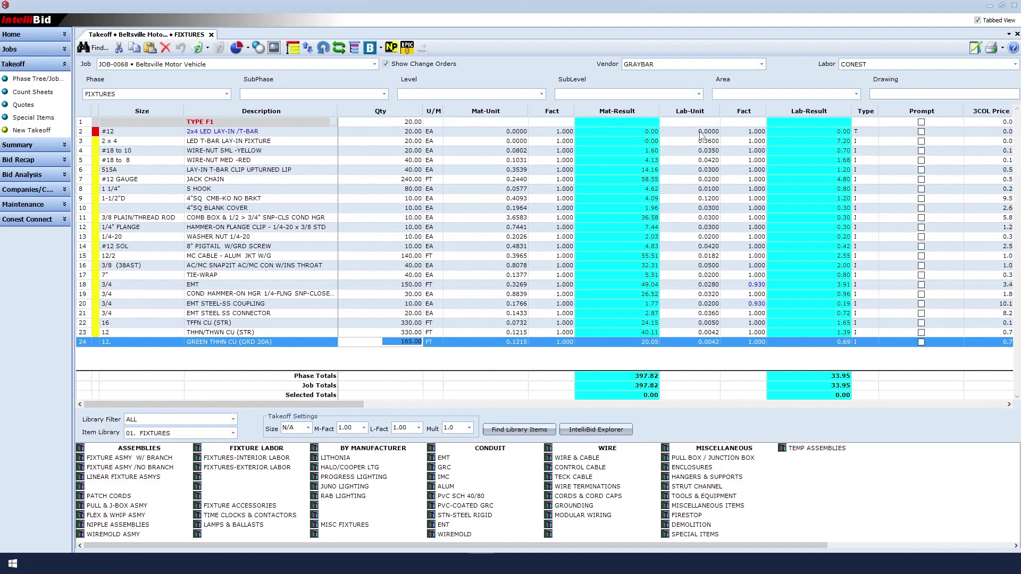
left_click(84, 143)
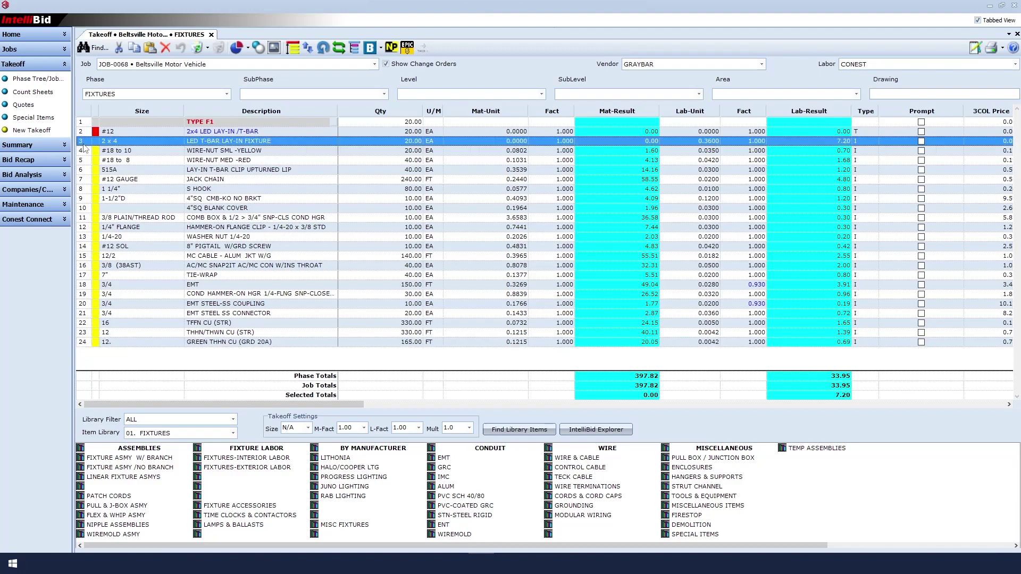
left_click(241, 153)
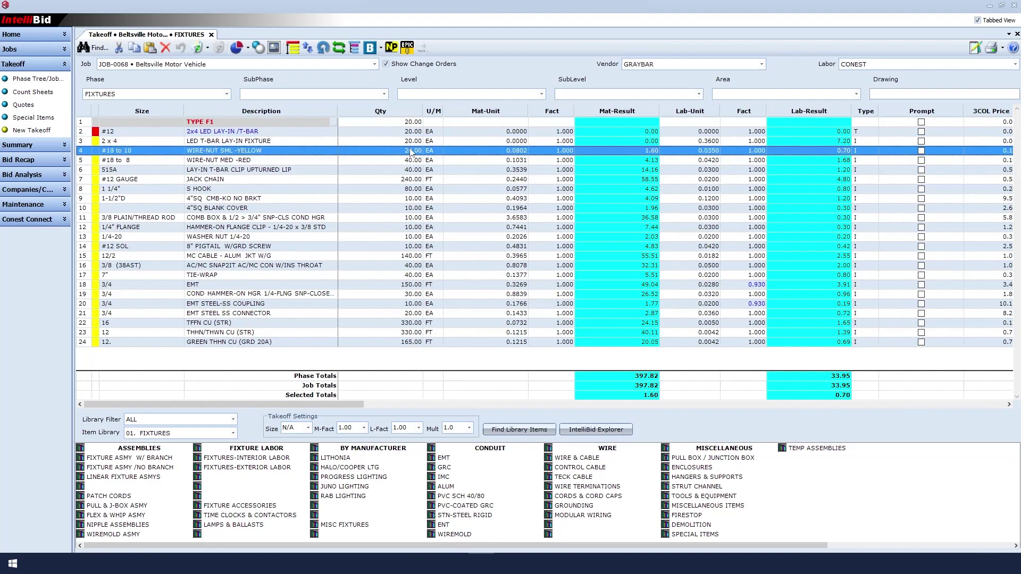
left_click(308, 159)
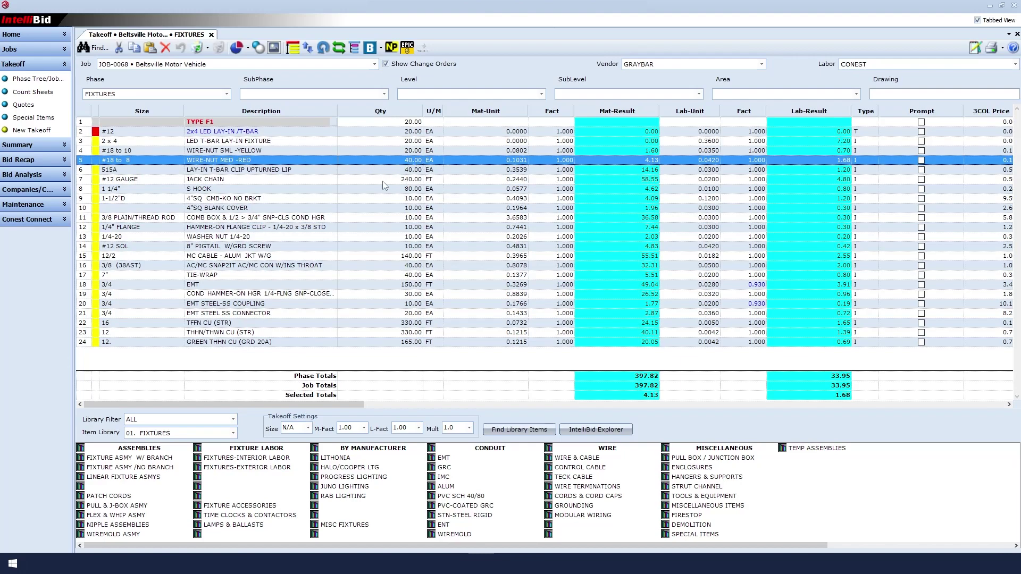
left_click(314, 180)
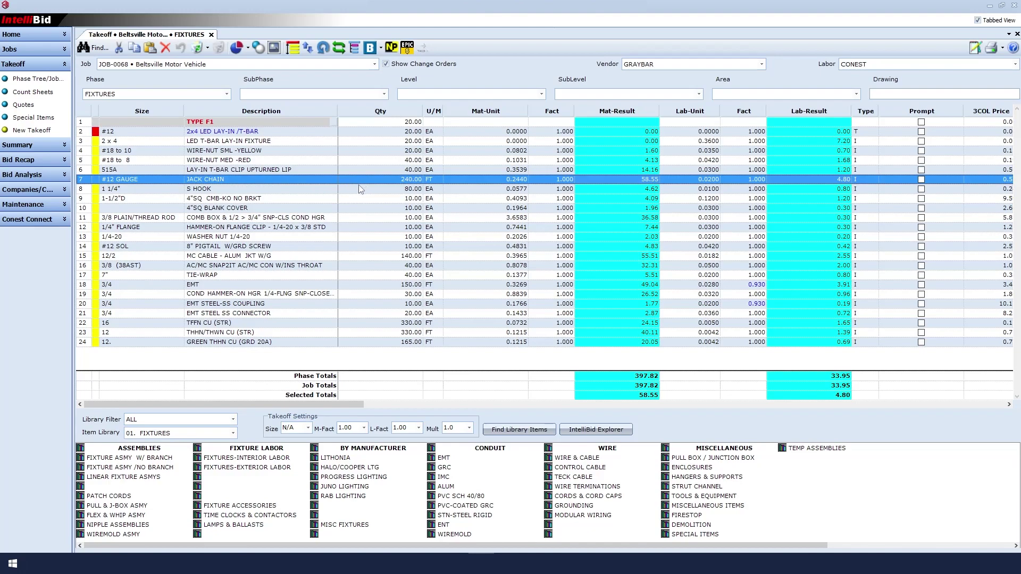
left_click(325, 192)
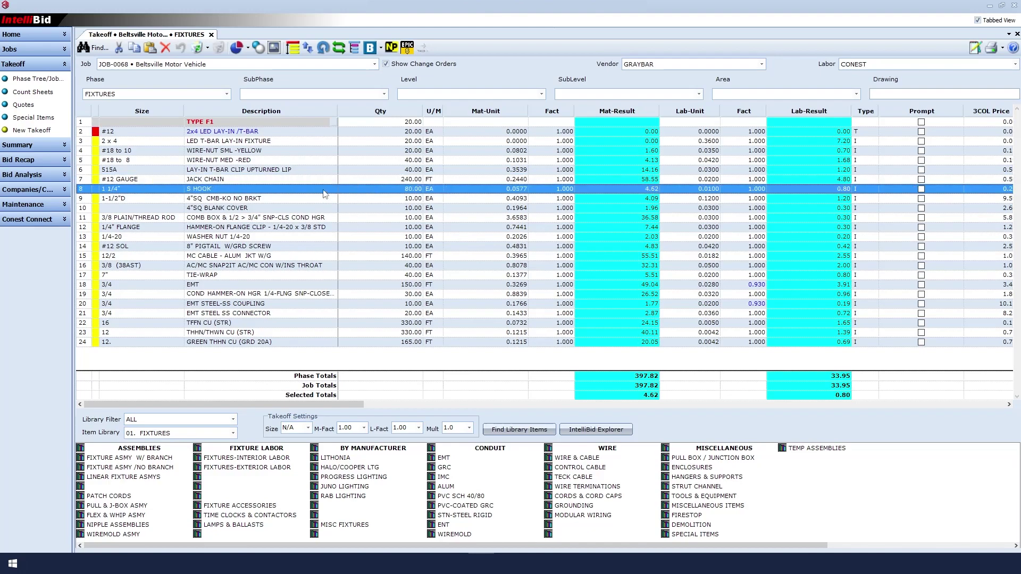
left_click(322, 199)
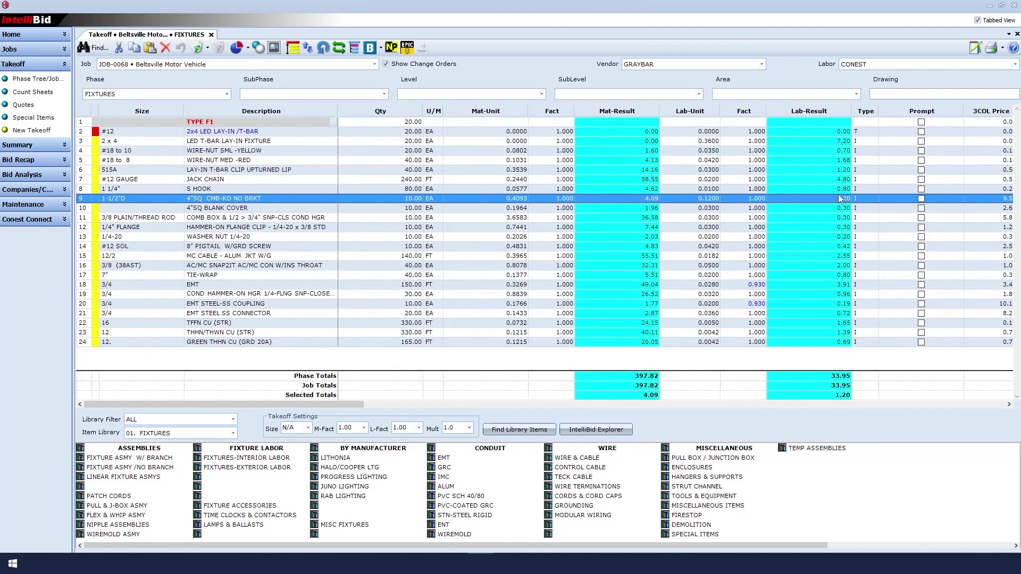
left_click(226, 210)
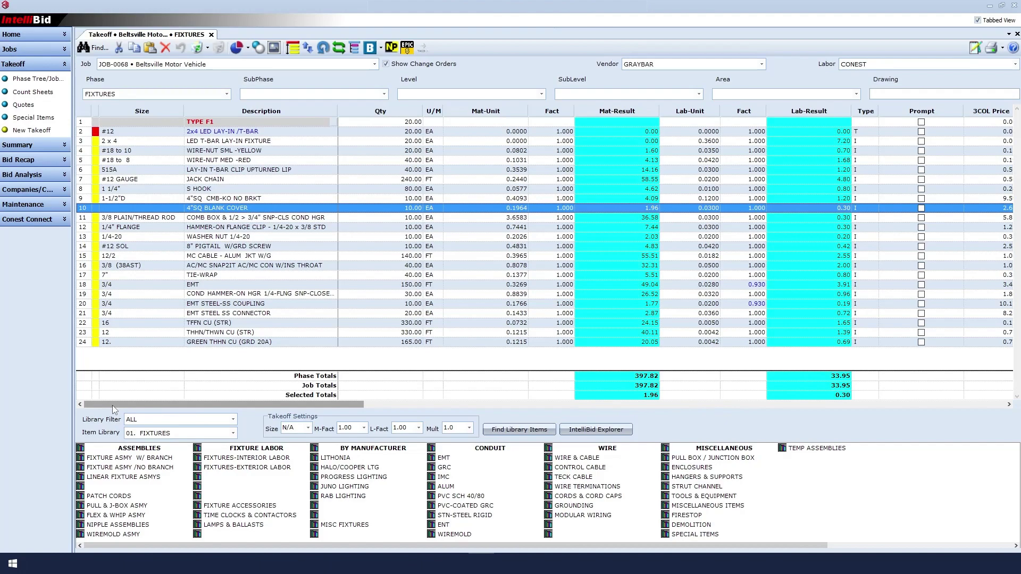
Open the LED ROUND REC HI-HAT /T-BAR assembly under FIXTURE ASMY W/ BRANCH, T-BAR / B-JOIST MC.
left_click(145, 458)
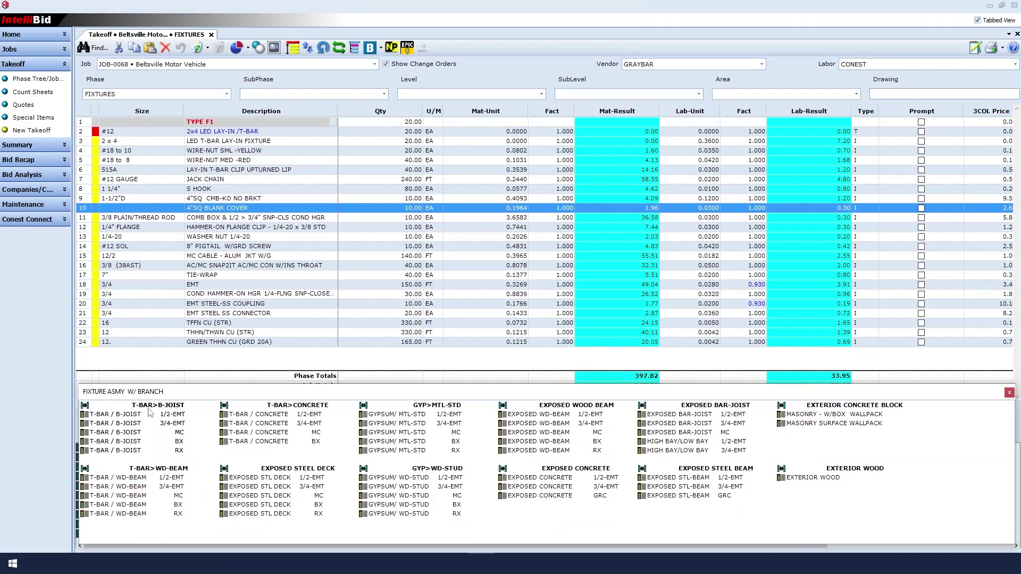
left_click(174, 434)
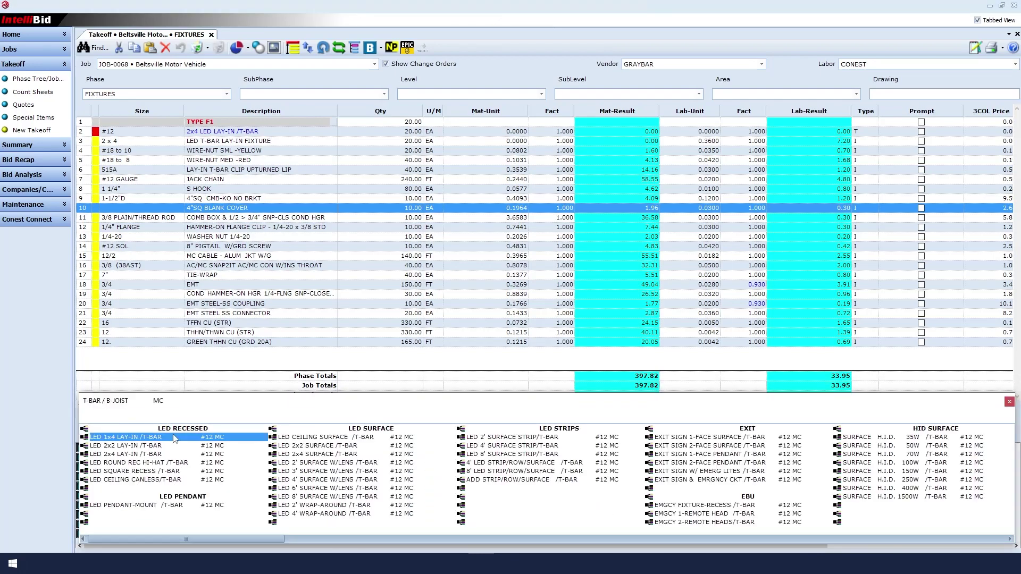
left_click_drag(175, 439, 165, 466)
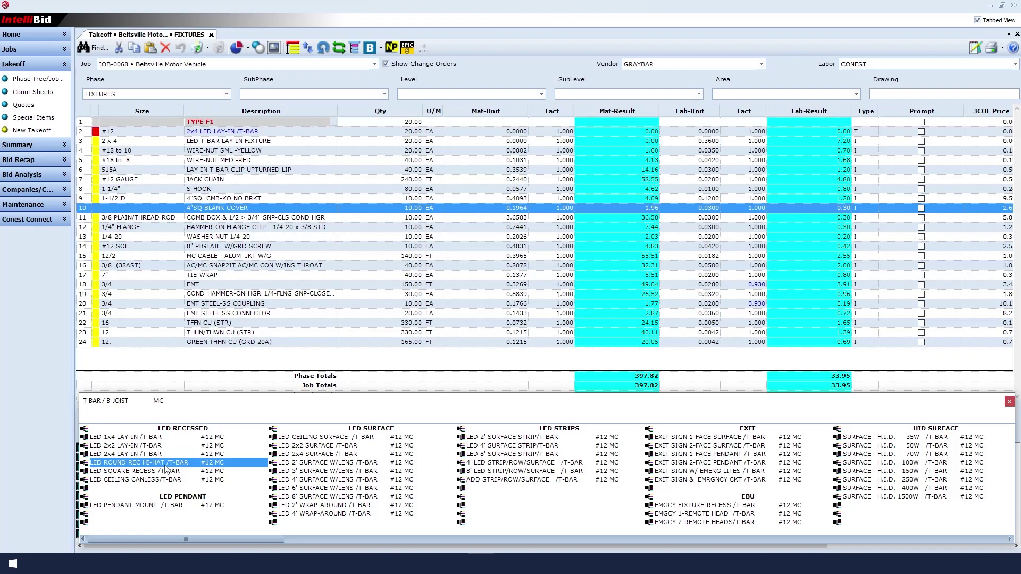
double_click(166, 467)
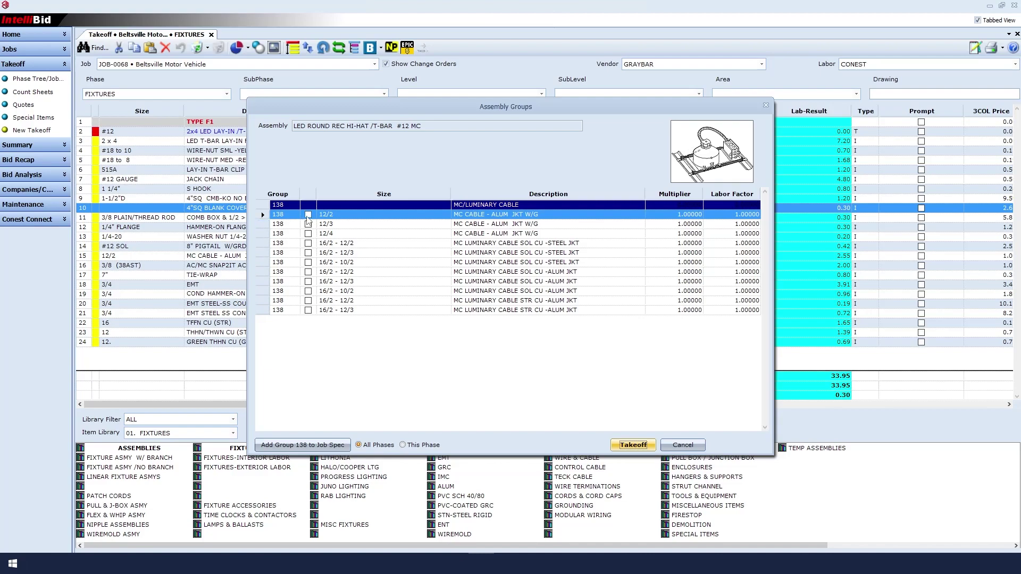
Tick the 12/2 MC cable option and start the takeoff with comment 'TYPE'.
left_click(308, 214)
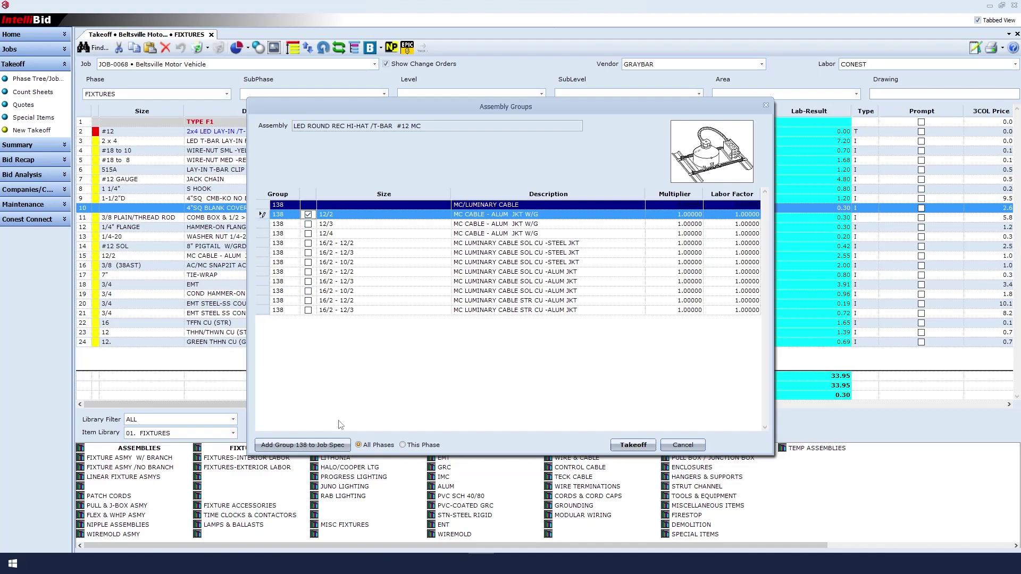
left_click(632, 447)
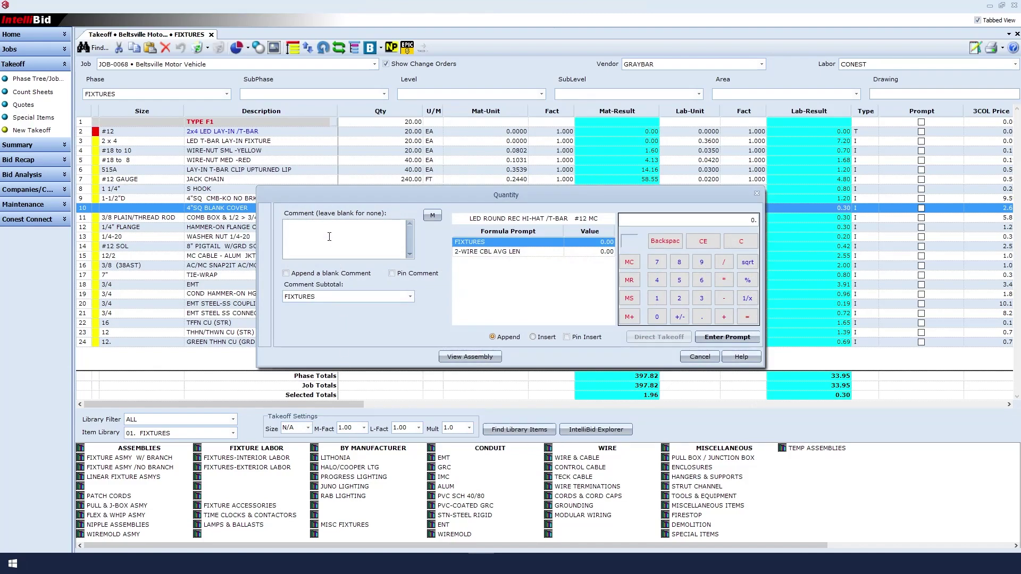
type("TYPE F2")
Enter 12 fixtures and a 15 ft average cable length to take off.
left_click(657, 298)
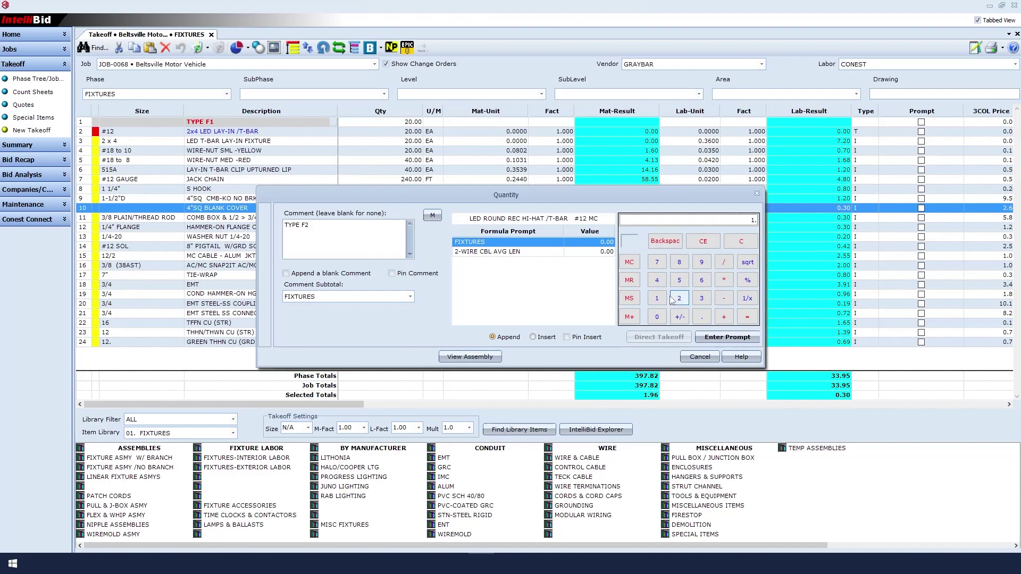
left_click(677, 299)
left_click(715, 338)
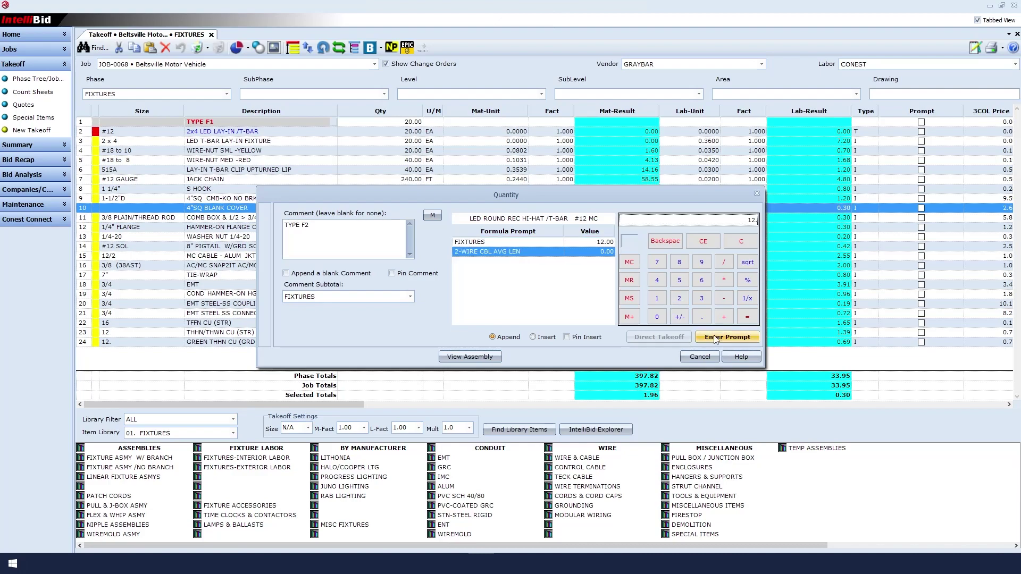
left_click(657, 297)
left_click(680, 281)
left_click(712, 337)
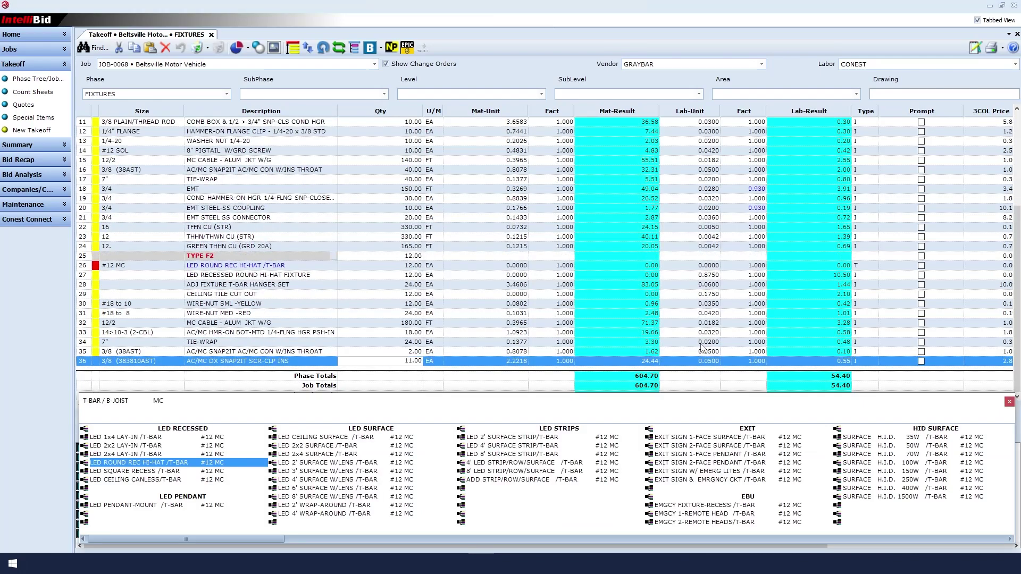
Close the LED fixture list and the FIXTURE ASMY W/ BRANCH panel.
left_click(1009, 401)
left_click(1009, 392)
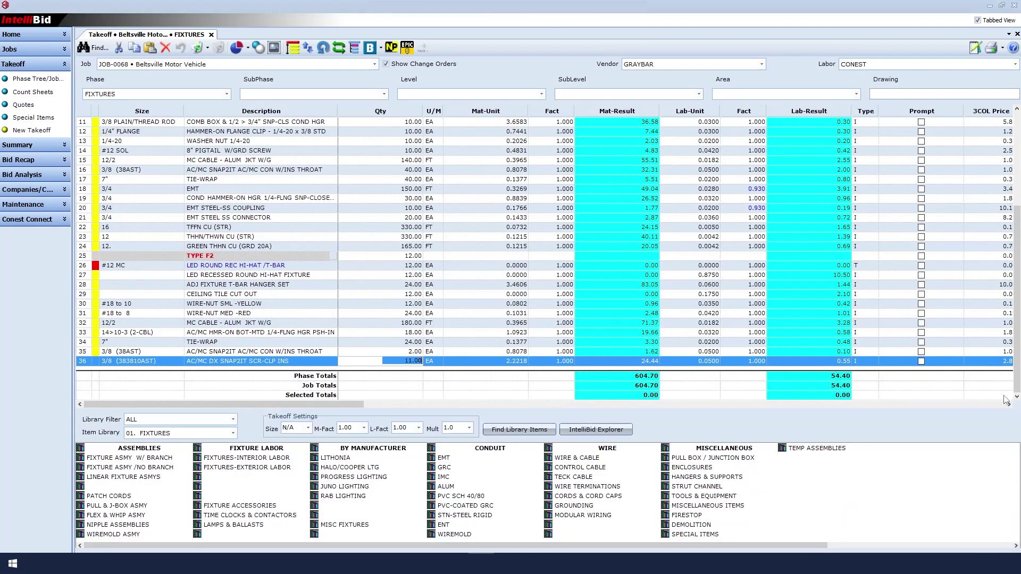